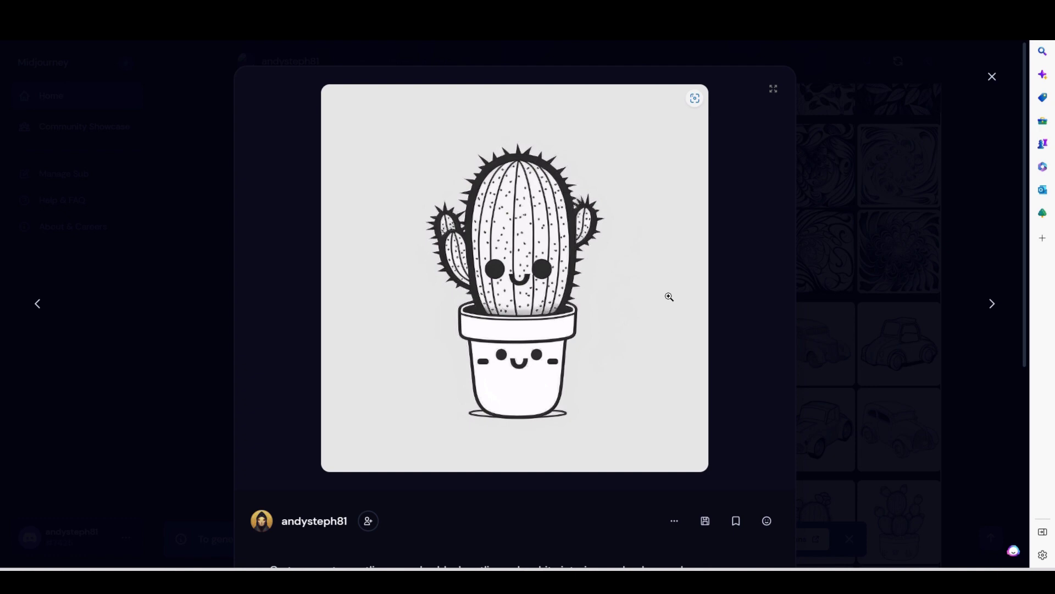
# - View the Midjourney cactus image at full size, then return to the lightbox
pyautogui.click(337, 219)
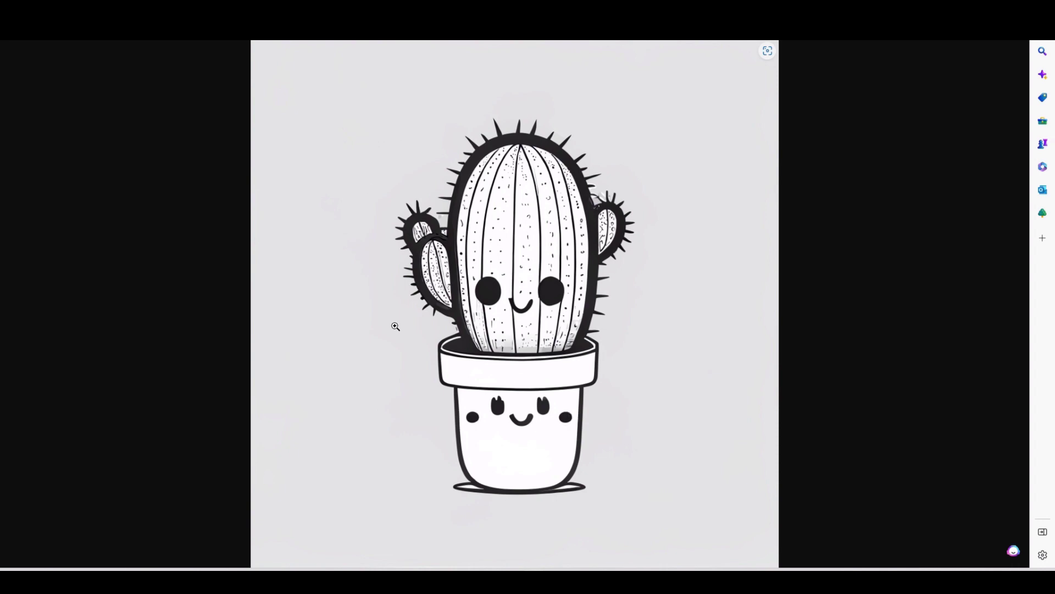
pyautogui.click(325, 38)
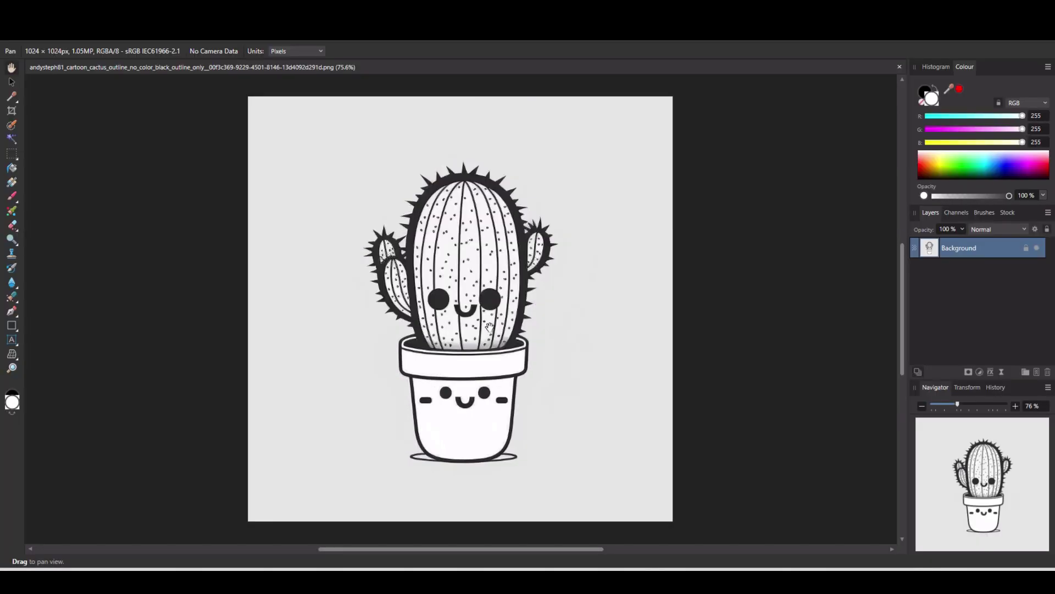
# - Zoom in to check the cactus pixel quality, zoom back out, and unlock the Background layer
pyautogui.scroll(6, 506, 309)
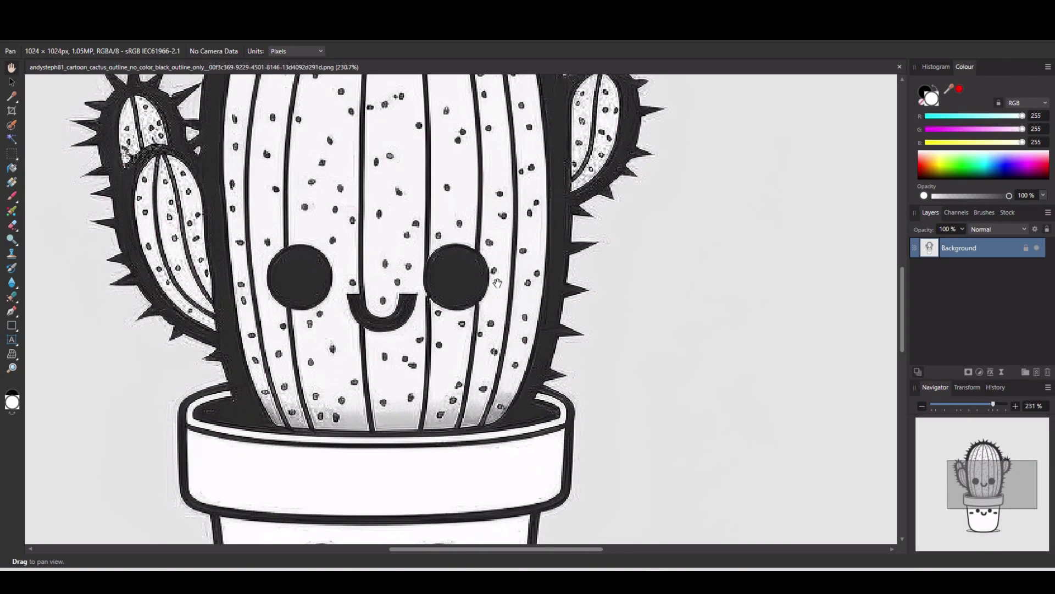
pyautogui.scroll(6, 497, 291)
pyautogui.scroll(1, 497, 291)
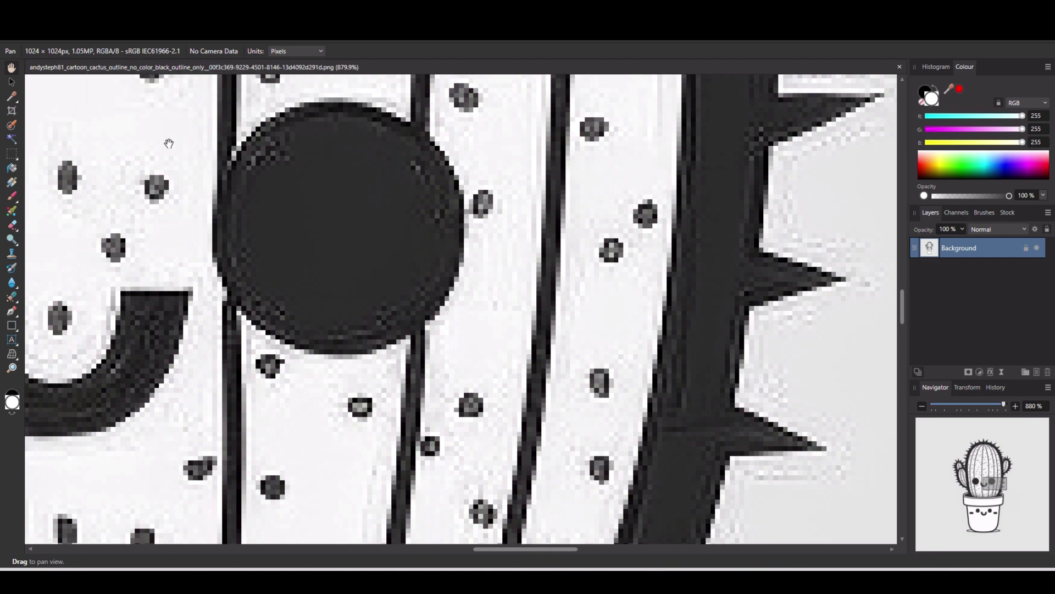
pyautogui.scroll(-10, 366, 215)
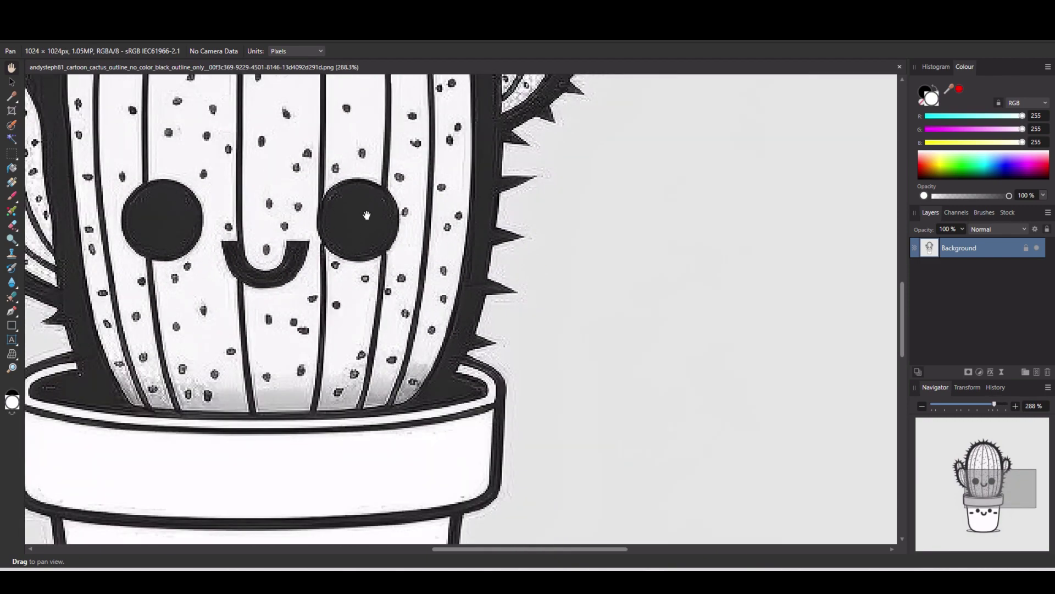
pyautogui.moveTo(568, 548); pyautogui.dragTo(504, 548)
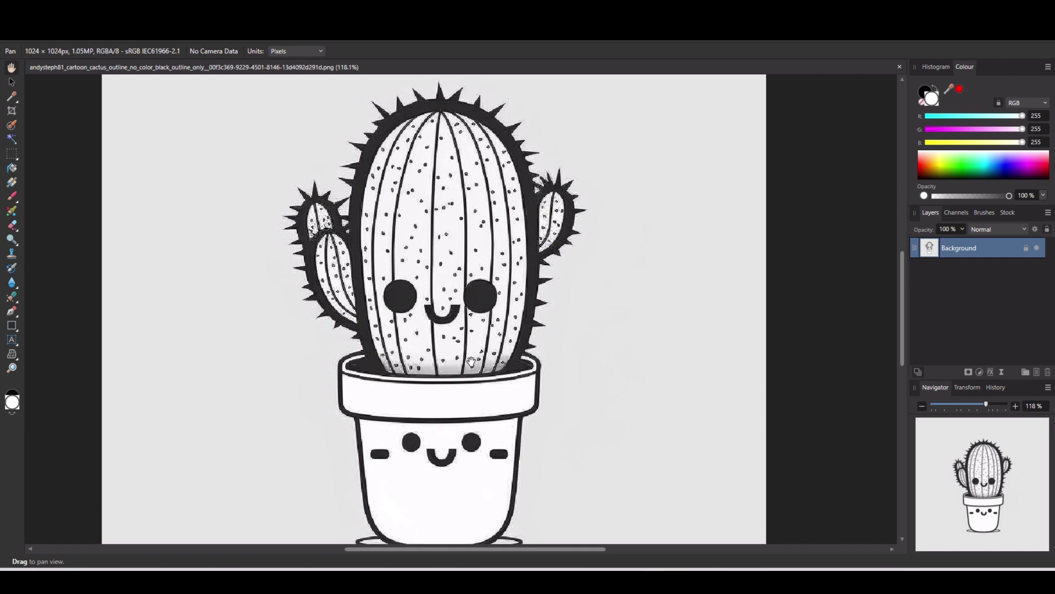
pyautogui.scroll(-2, 549, 308)
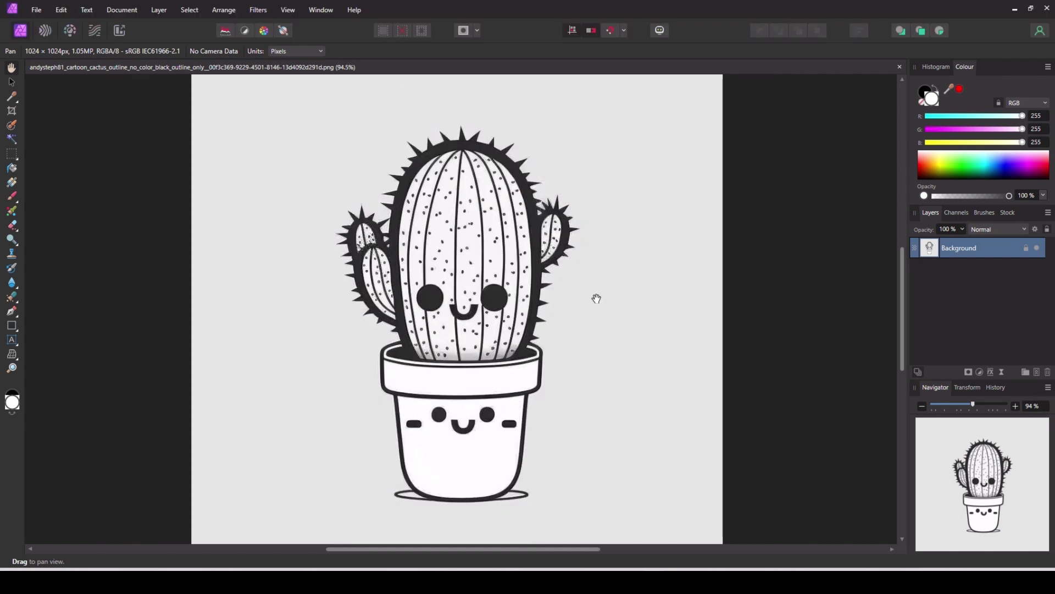
pyautogui.click(1027, 252)
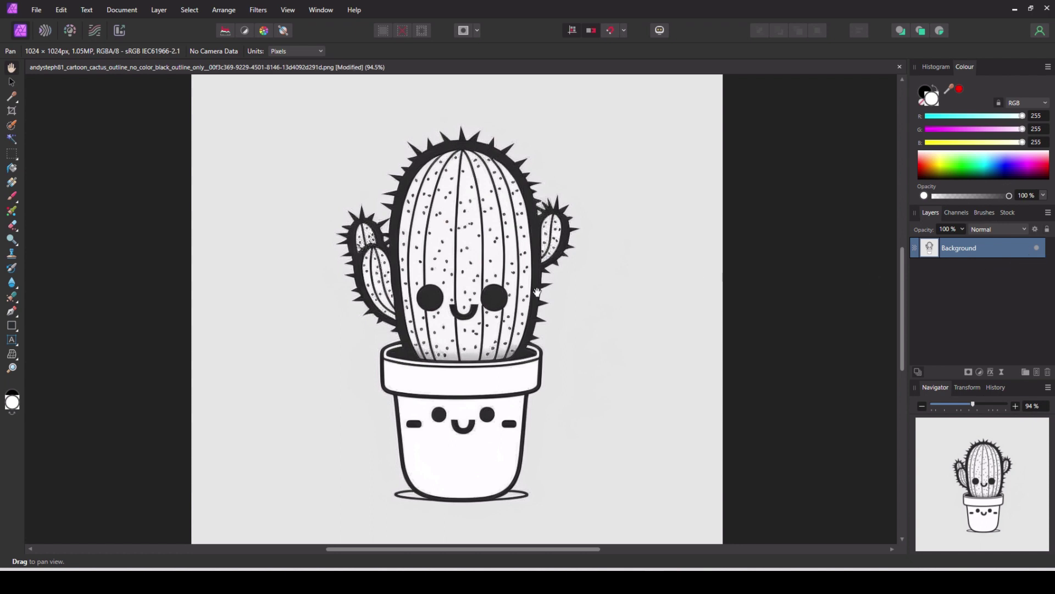
# - In Resize Document, set the resolution to 300 DPI, giving 4266.7 px per side
pyautogui.click(122, 11)
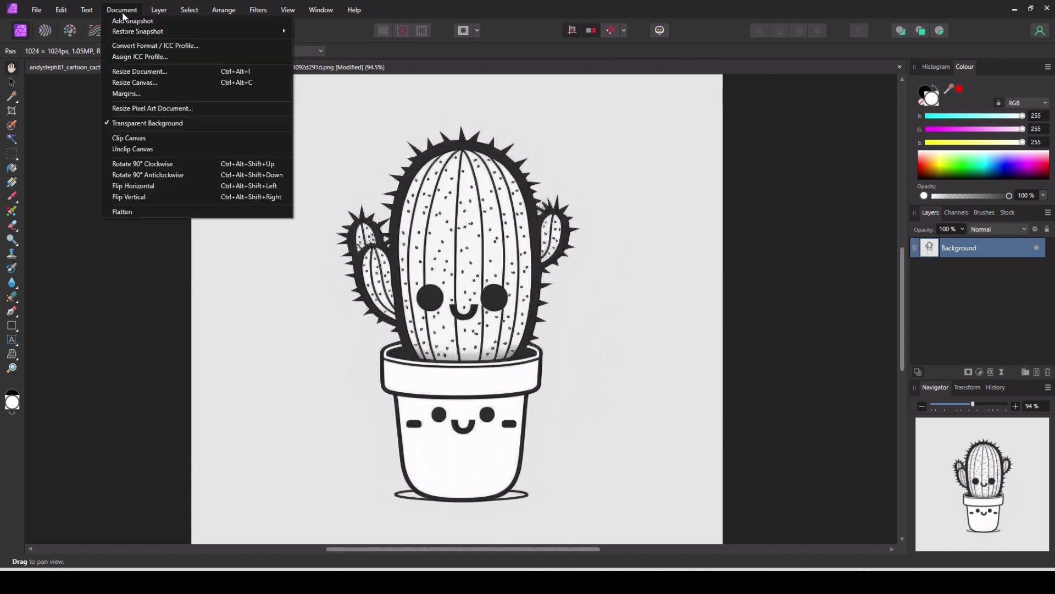
pyautogui.click(133, 72)
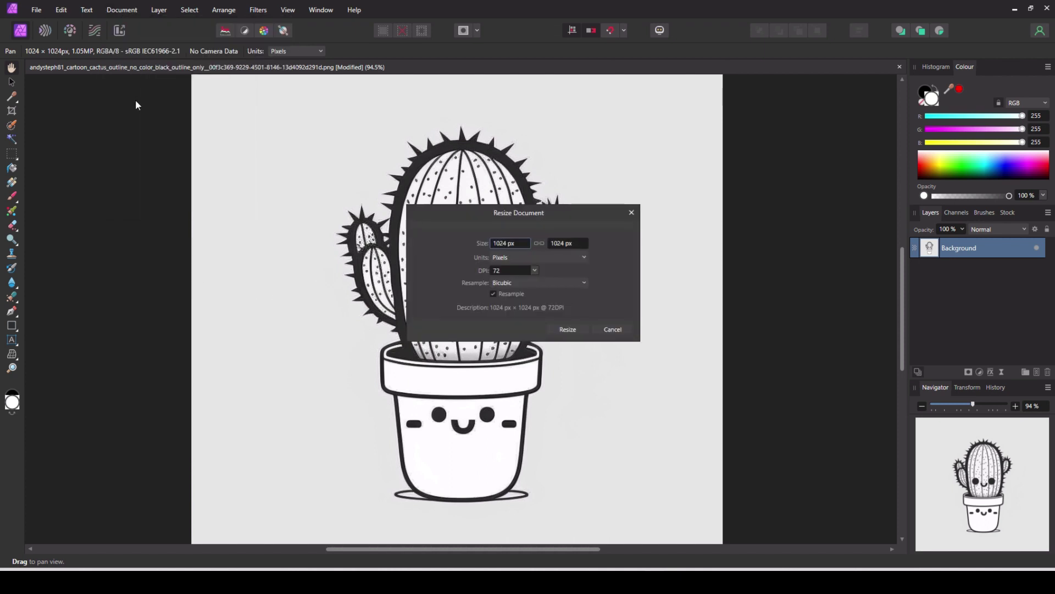
pyautogui.click(535, 271)
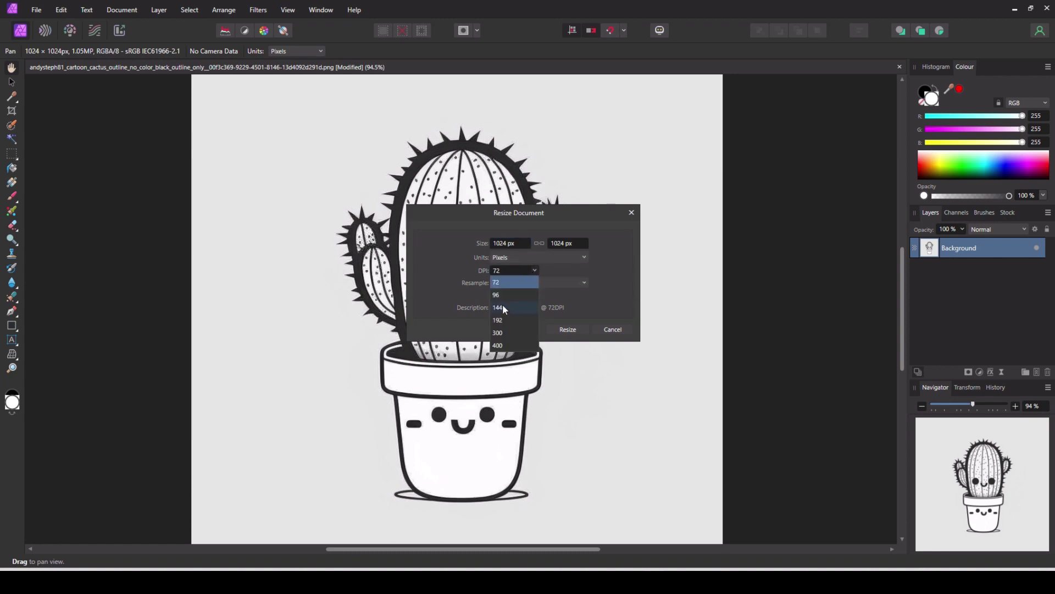
pyautogui.click(504, 333)
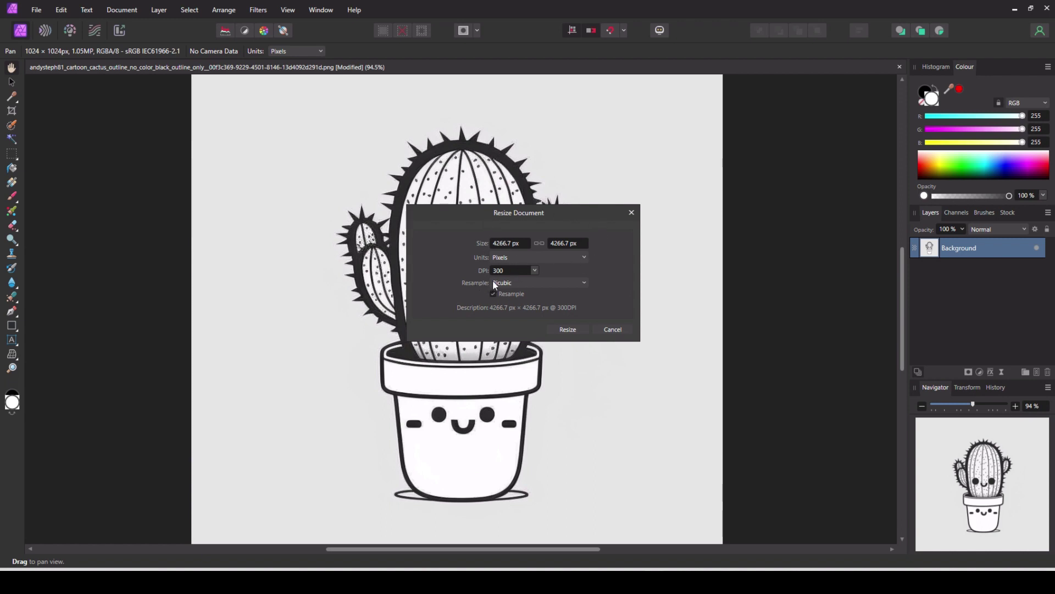
pyautogui.click(518, 282)
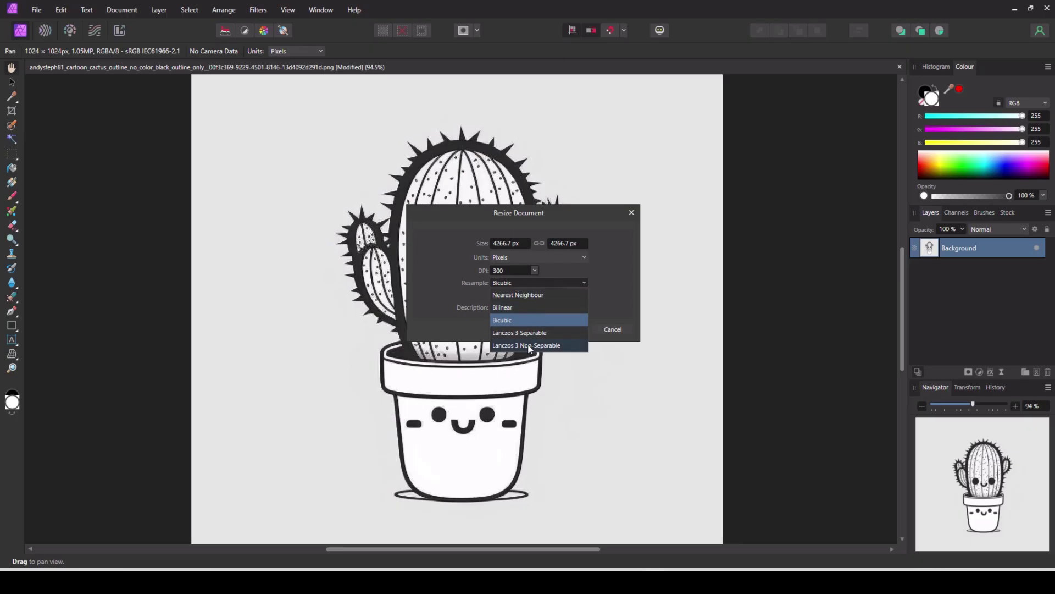
# - Resample with Lanczos 3 Non-Separable and resize the cactus to 4266 × 4266 px
pyautogui.click(516, 345)
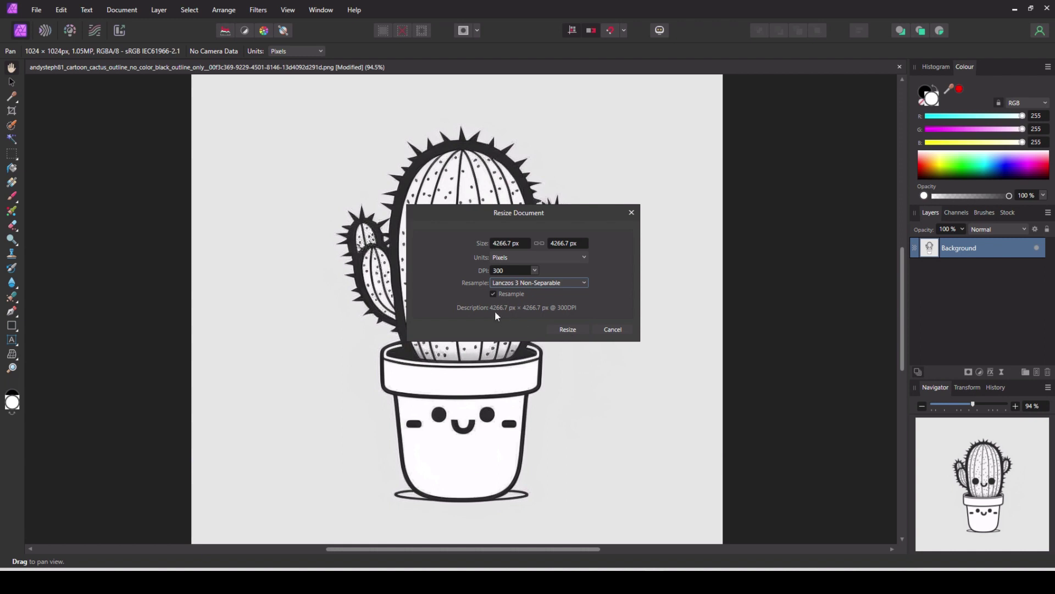
pyautogui.click(569, 330)
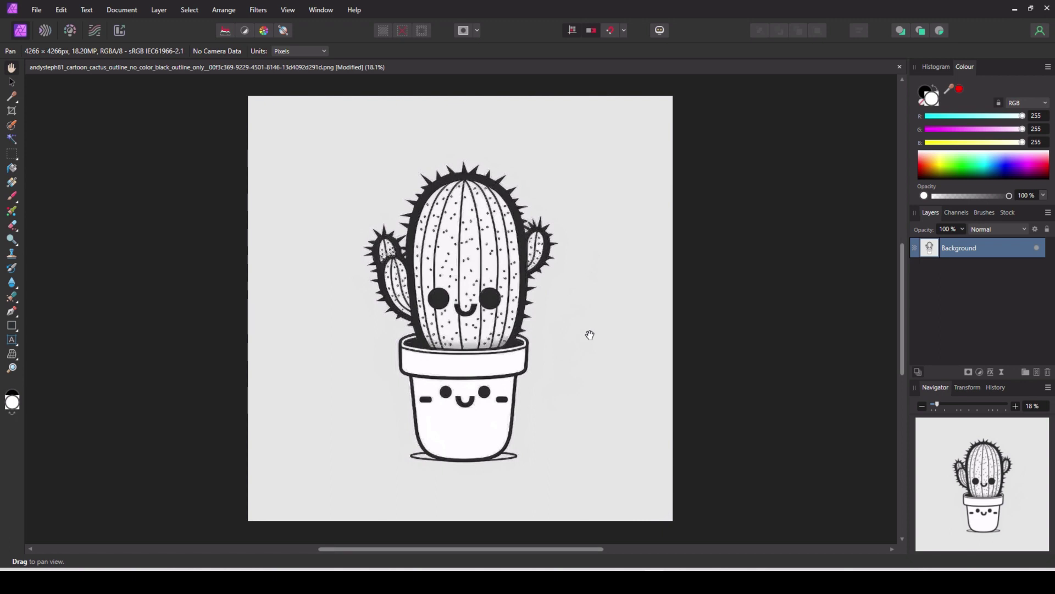
# - Create an Untitled document holding the original 1024 px cactus copy
pyautogui.hotkey('ctrl', 'alt', 'shift', 'n')
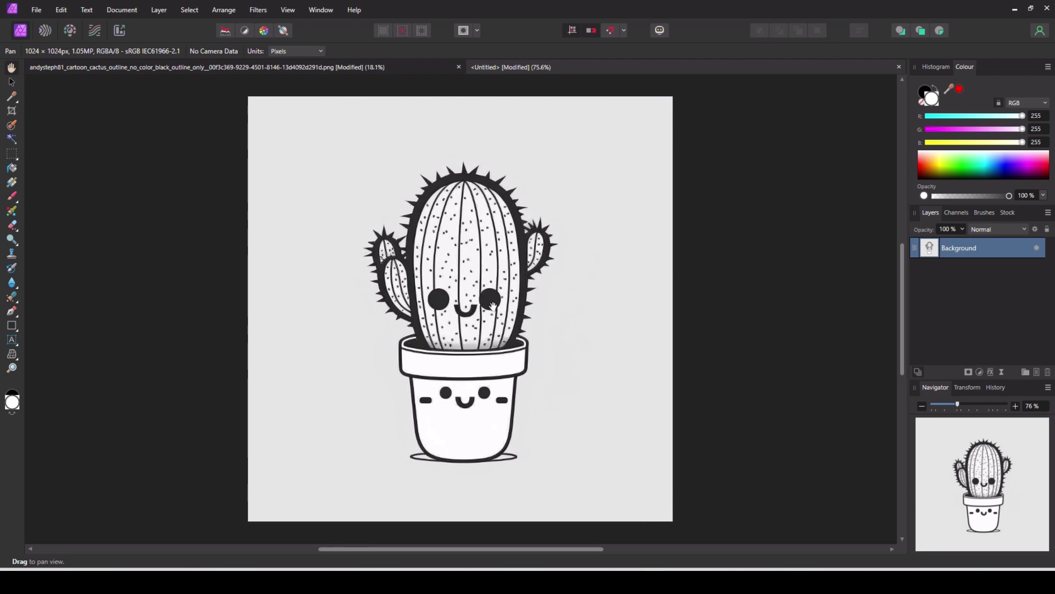
pyautogui.scroll(6, 493, 306)
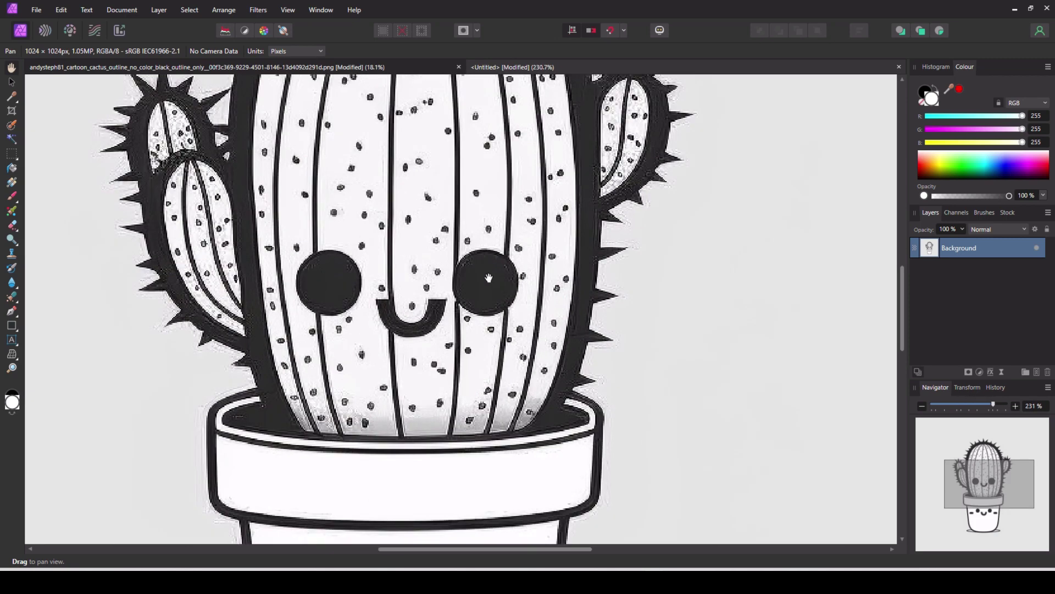
pyautogui.scroll(2, 488, 277)
pyautogui.scroll(2, 488, 278)
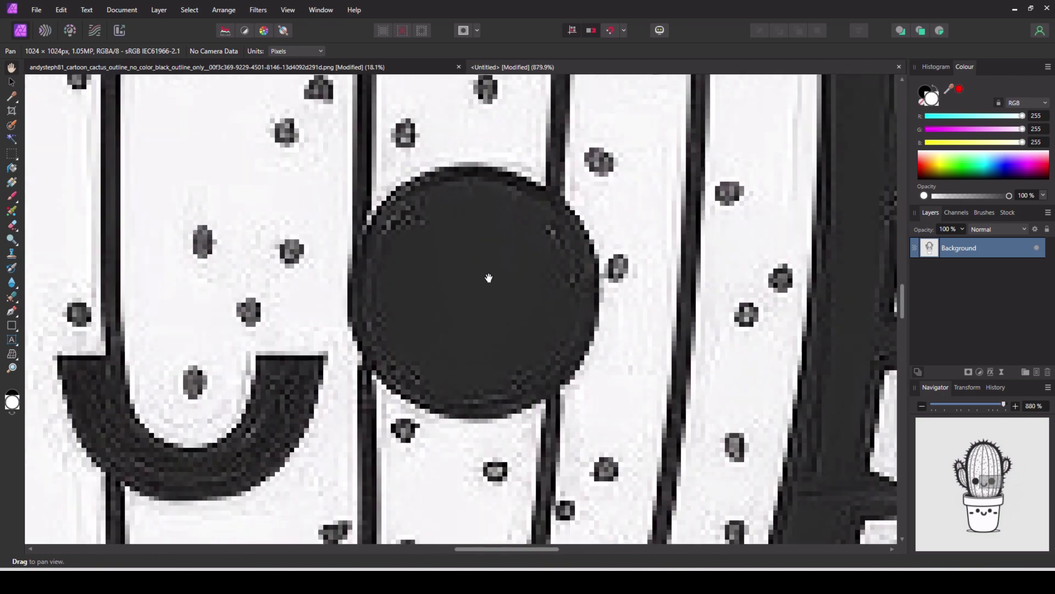
pyautogui.scroll(1, 489, 278)
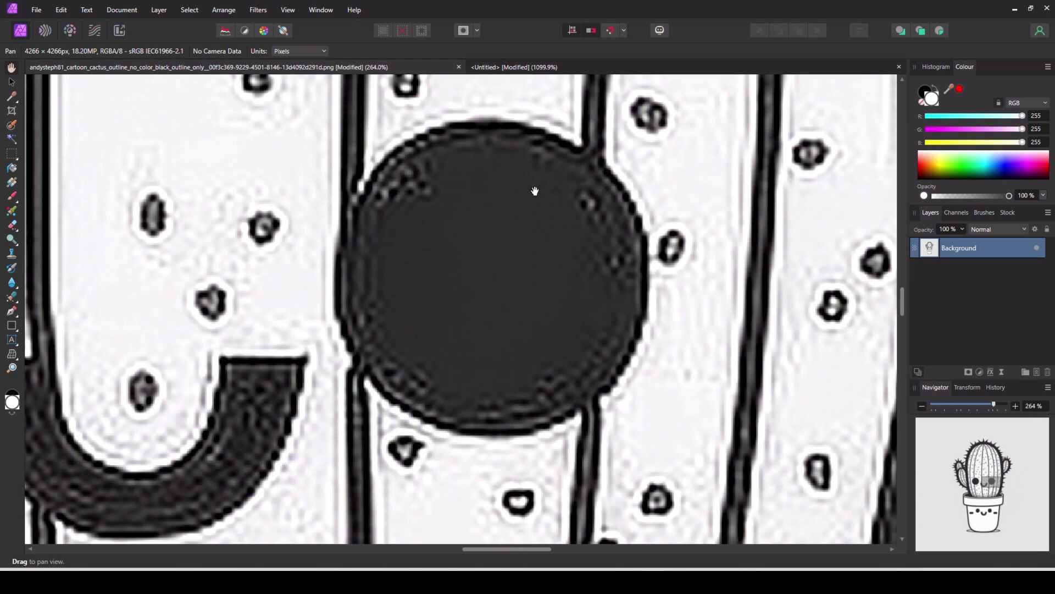
# - Compare the 1024 px Untitled copy against the 4266 px cactus, then zoom out to the whole image
pyautogui.click(515, 67)
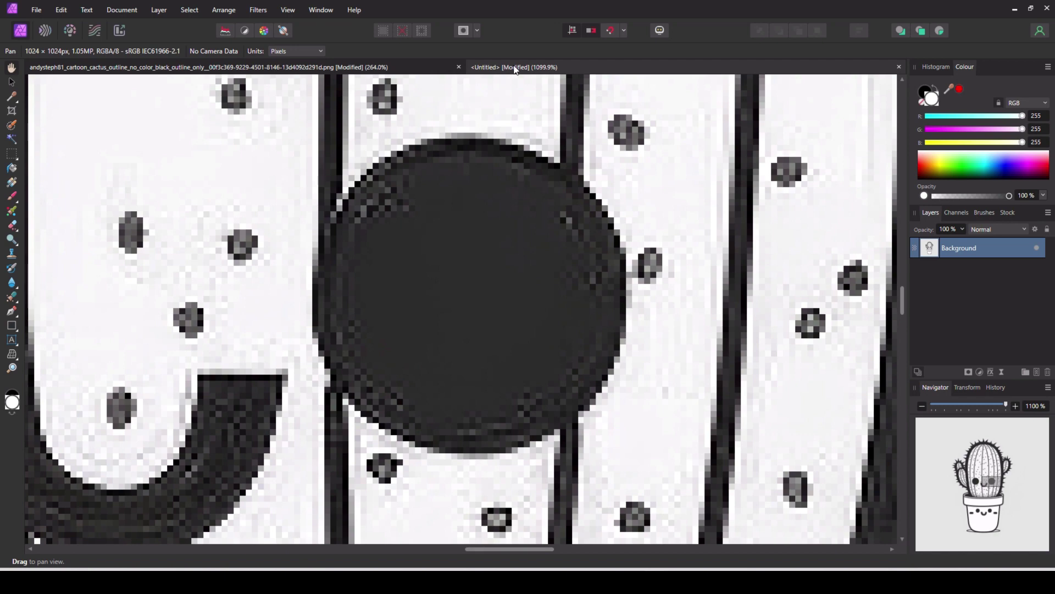
pyautogui.click(387, 71)
pyautogui.click(532, 69)
pyautogui.click(375, 68)
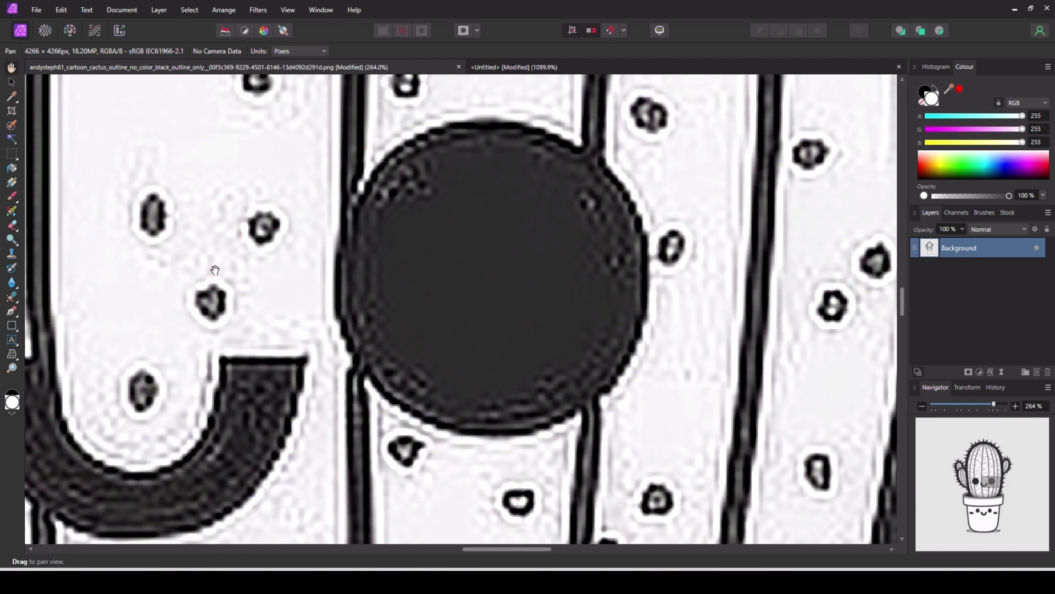
pyautogui.click(531, 68)
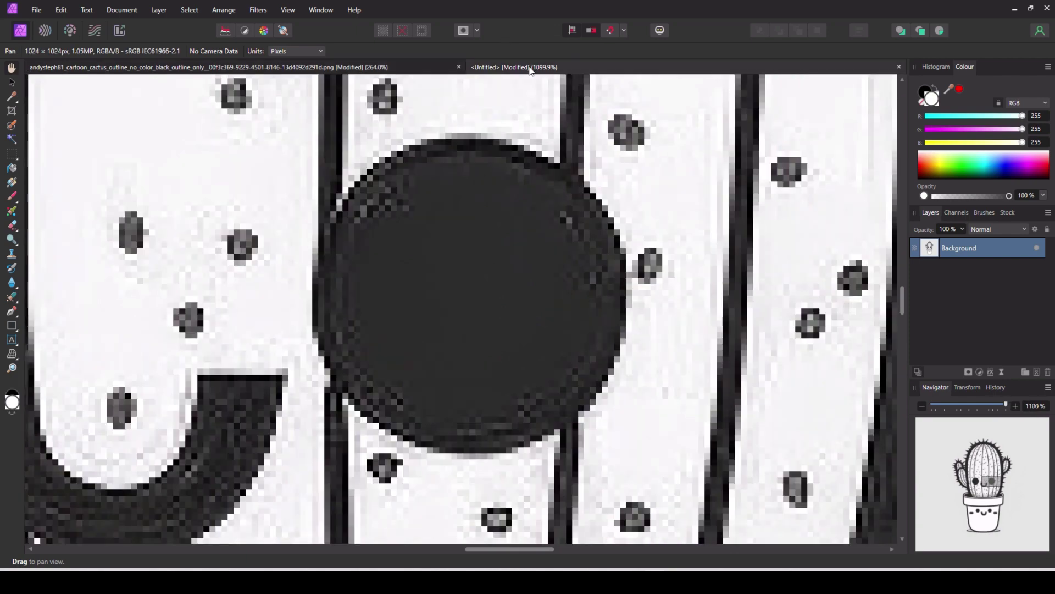
pyautogui.click(335, 71)
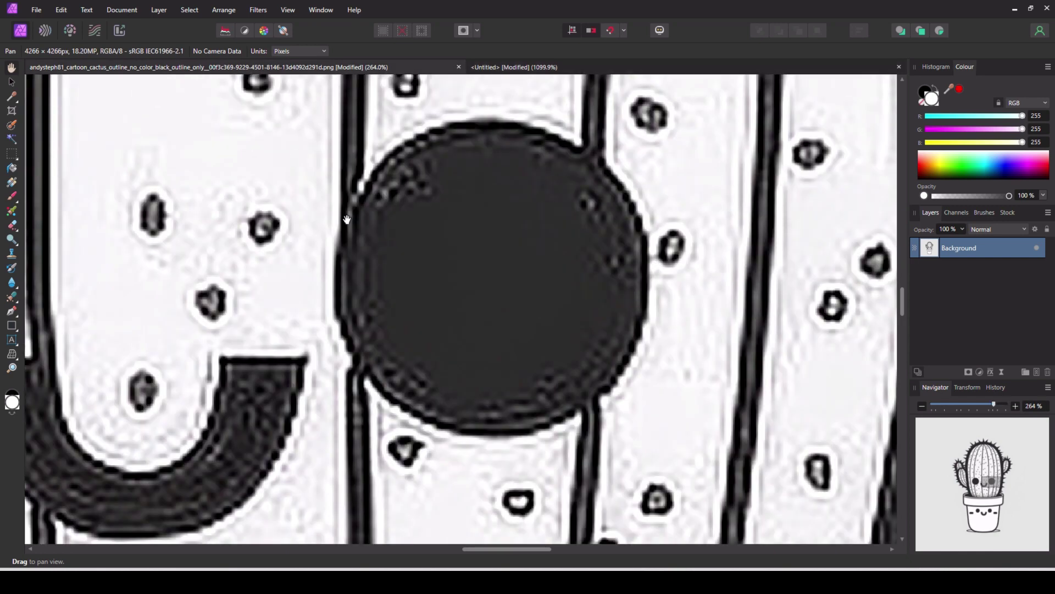
pyautogui.scroll(-8, 533, 255)
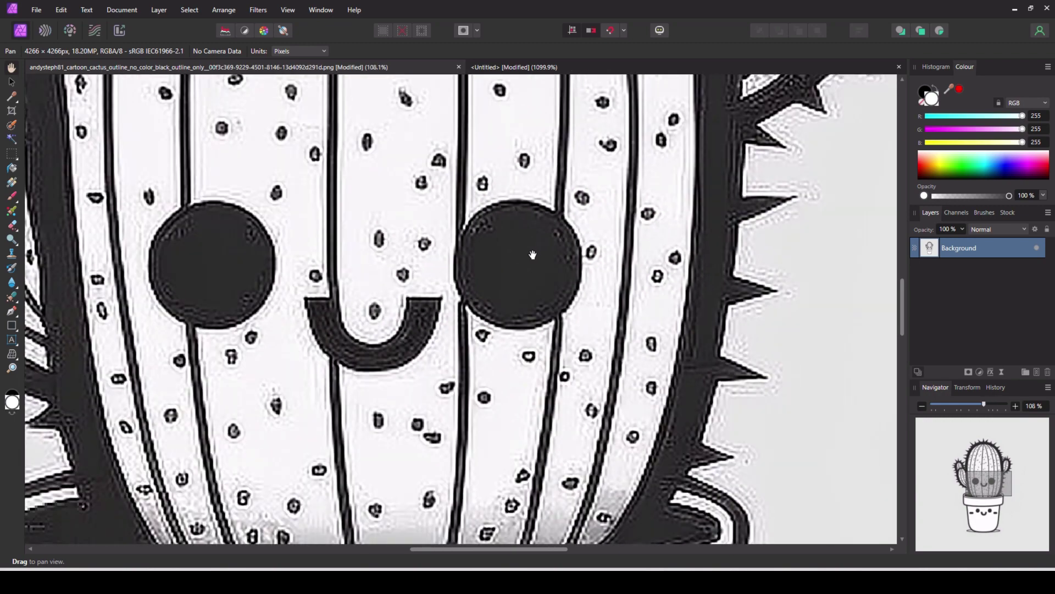
pyautogui.scroll(-10, 533, 255)
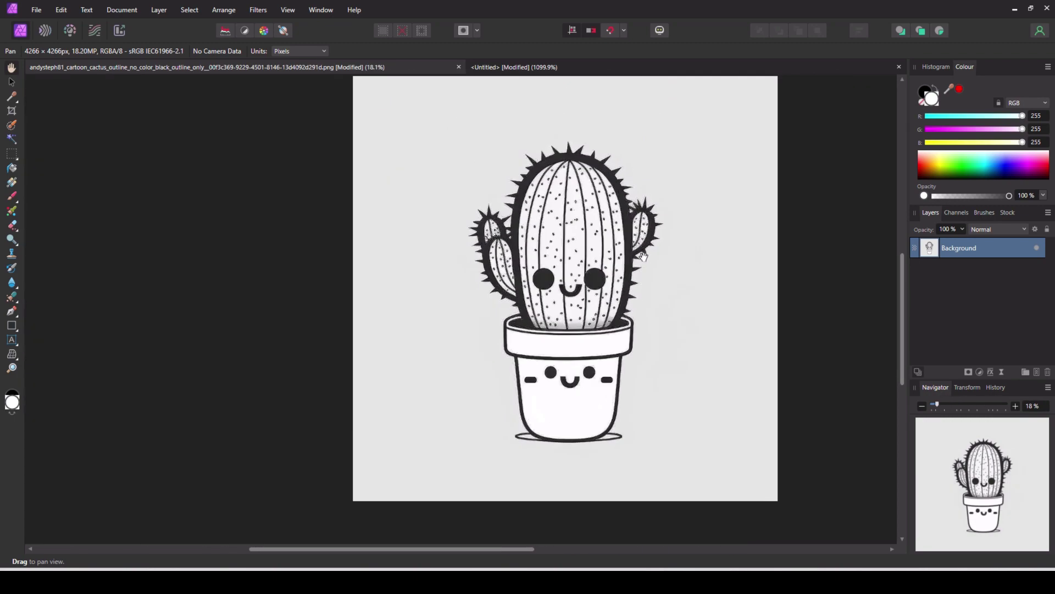
pyautogui.scroll(3, 642, 255)
pyautogui.scroll(-1, 642, 256)
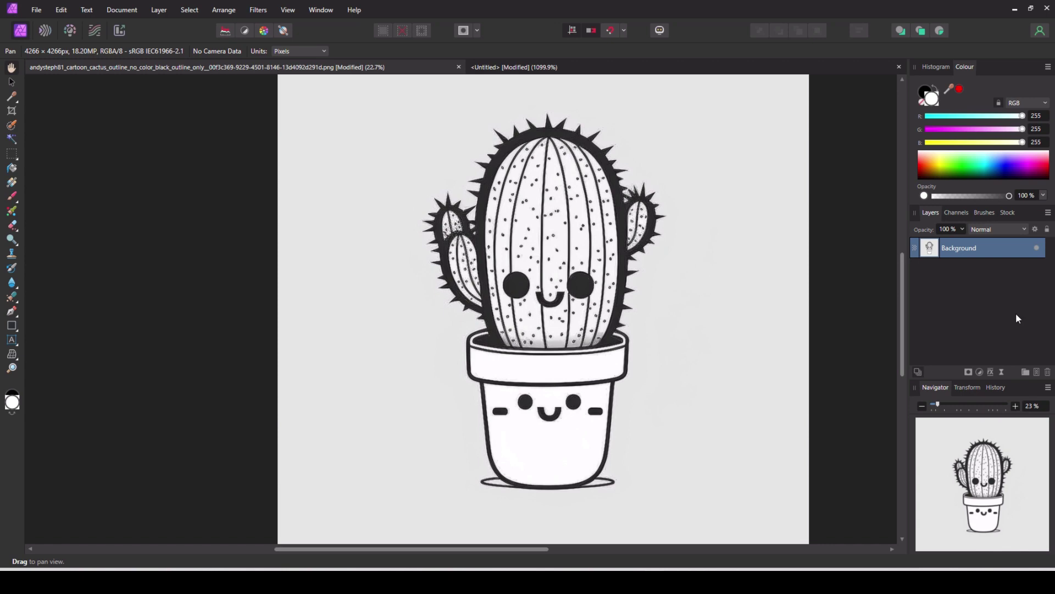
pyautogui.click(1001, 371)
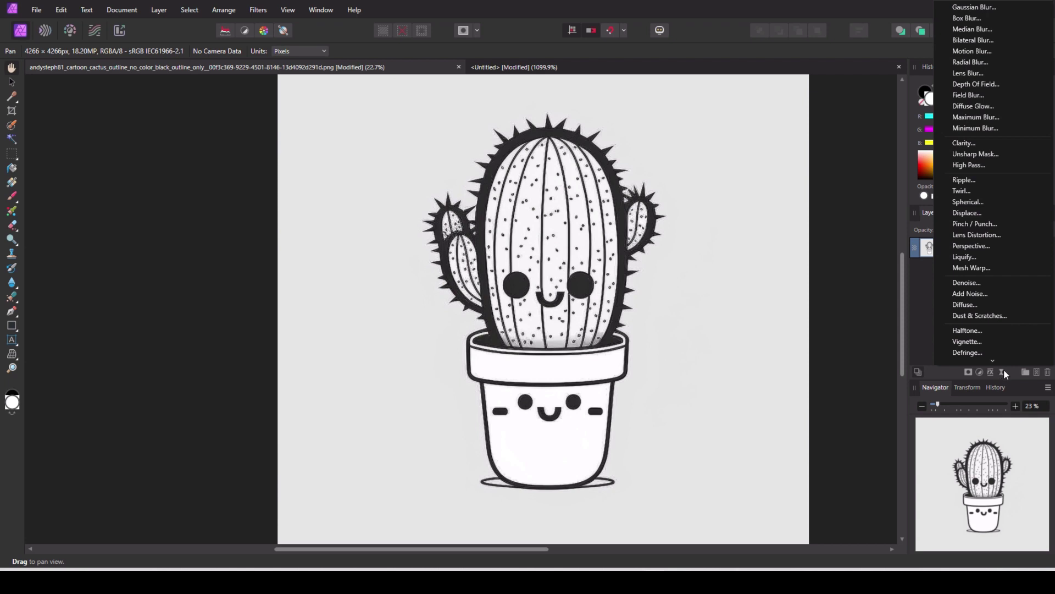
# - Add a Live High Pass filter with a 9.9 px radius and Soft Light blend mode
pyautogui.scroll(-1, 1004, 365)
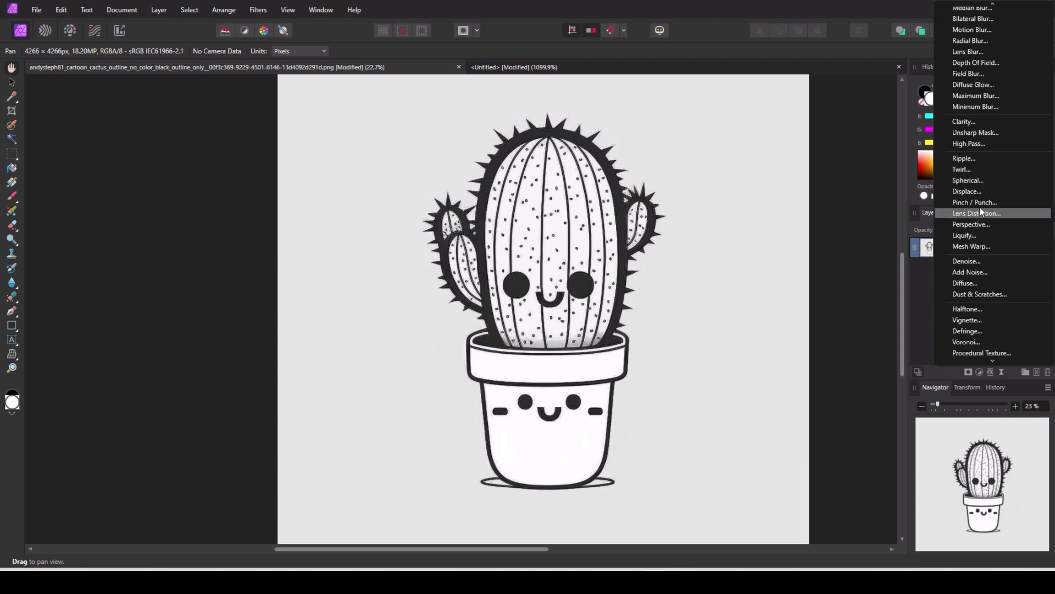
pyautogui.click(981, 144)
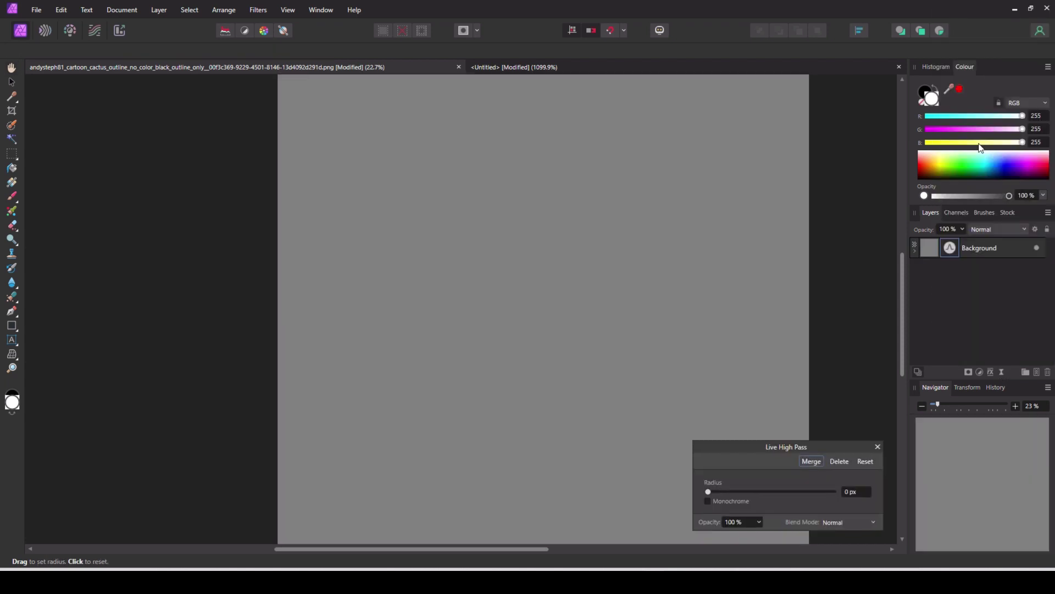
pyautogui.click(709, 493)
pyautogui.moveTo(709, 494); pyautogui.dragTo(762, 492)
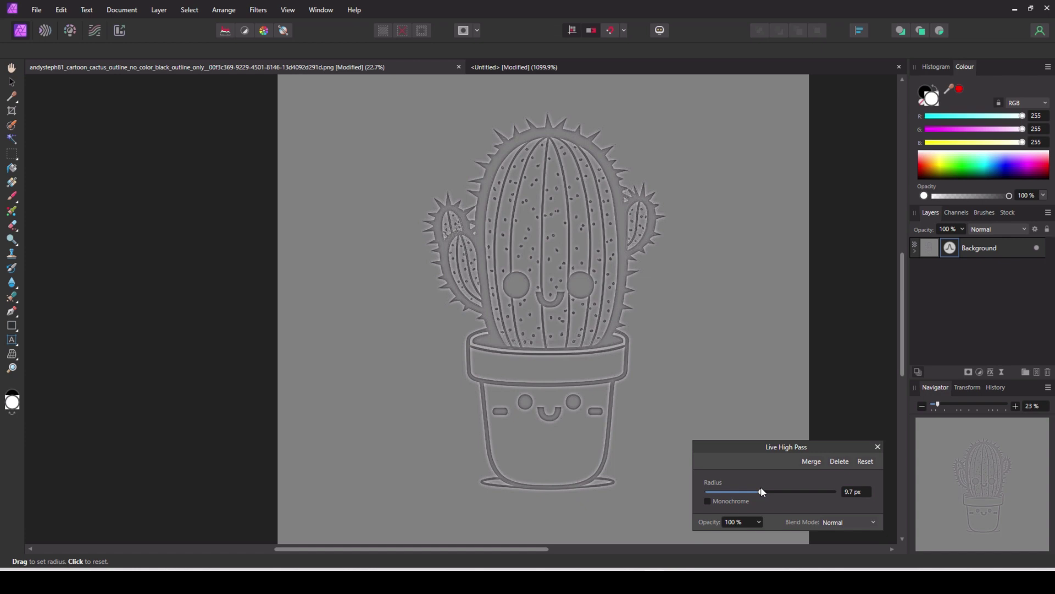
pyautogui.moveTo(762, 492); pyautogui.dragTo(764, 492)
pyautogui.click(873, 521)
pyautogui.scroll(-3, 838, 481)
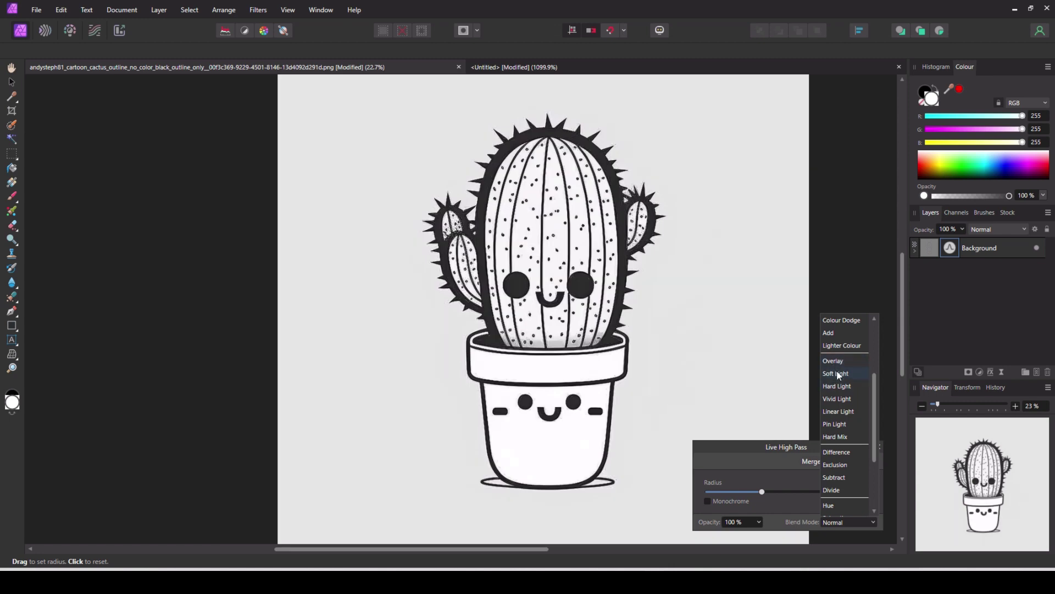
pyautogui.click(838, 374)
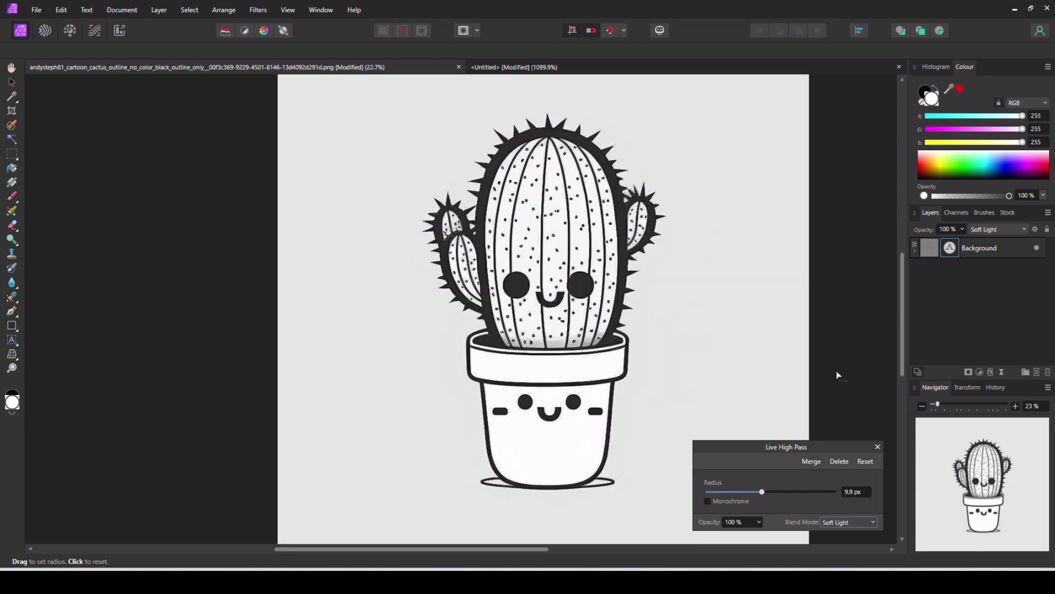
pyautogui.click(637, 331)
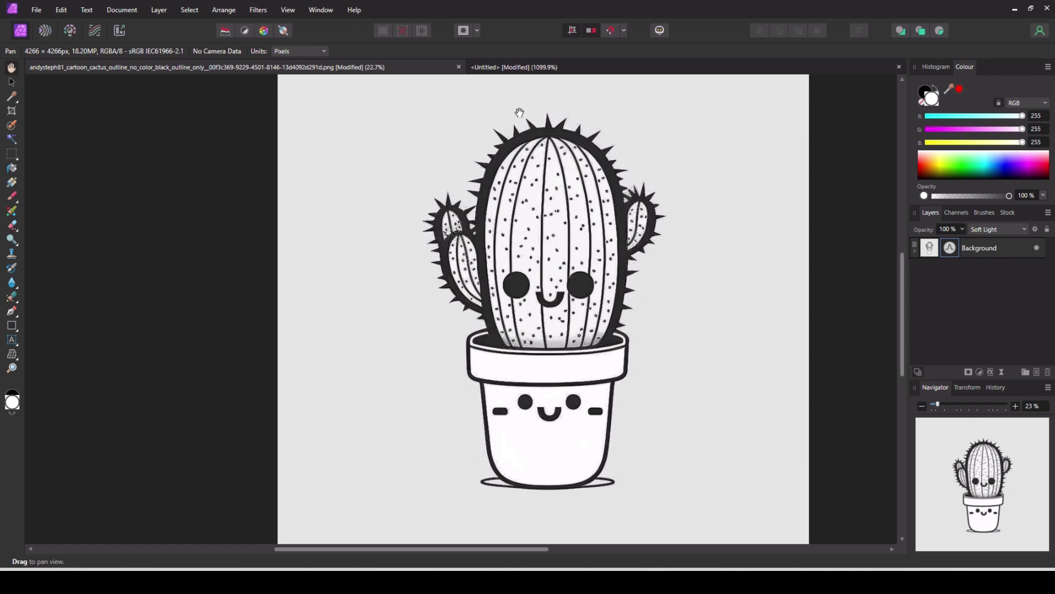
# - Open the Export dialog for the sharpened 4266 px cactus from the File menu
pyautogui.click(34, 10)
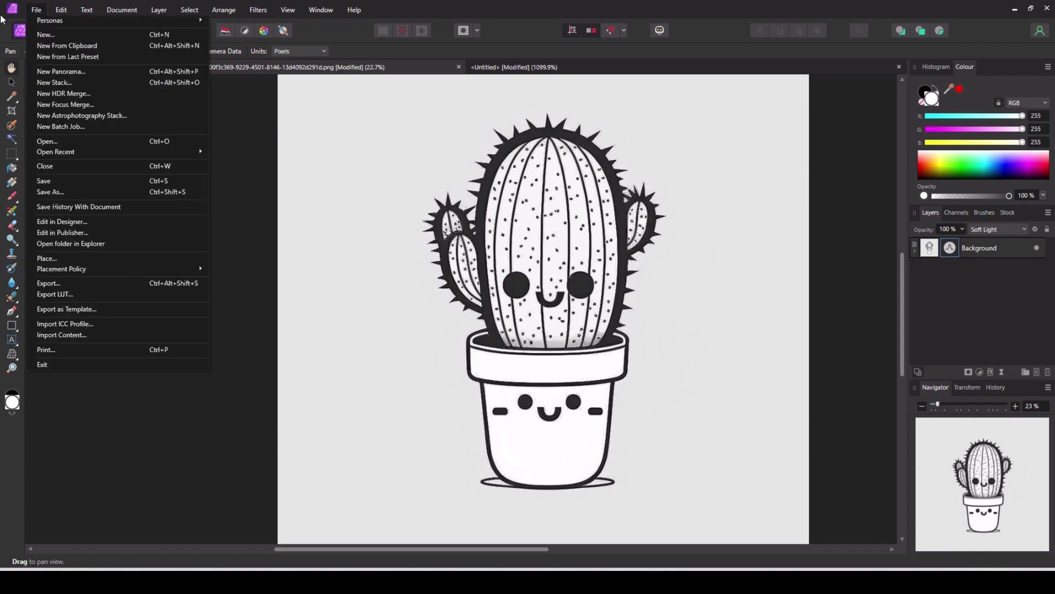
pyautogui.click(55, 282)
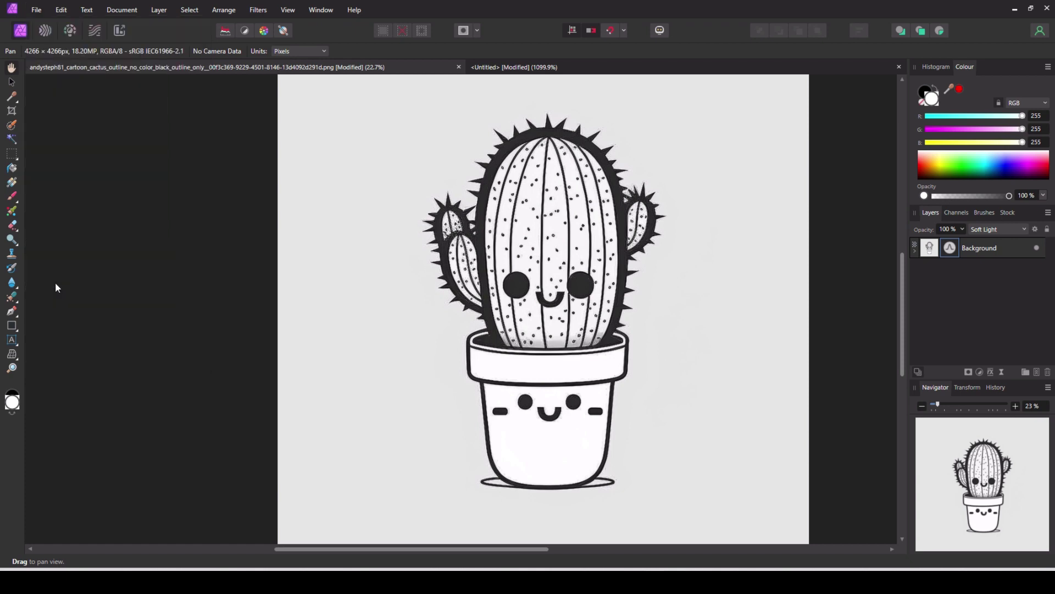